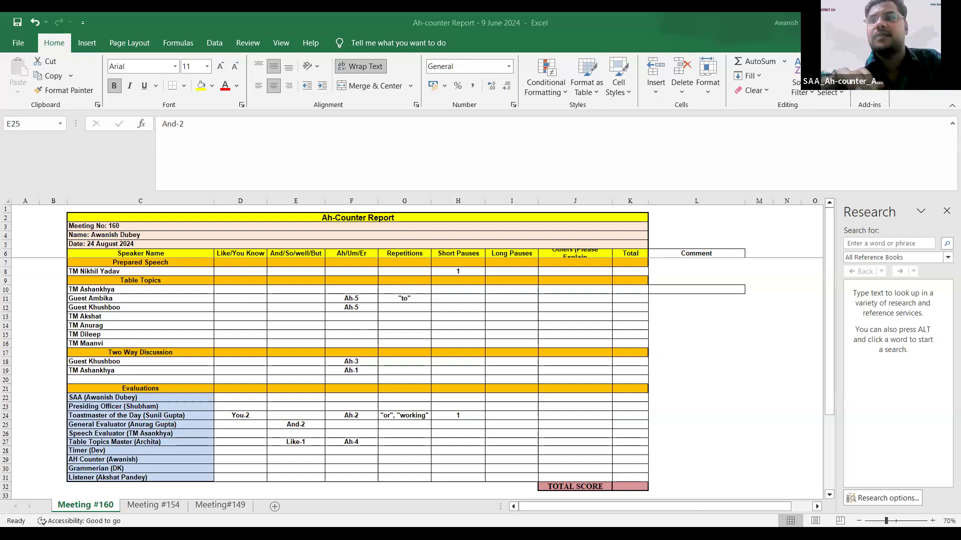
# Enlarge the Meeting #160 sheet to 100% zoom and close the Research pane.
pyautogui.click(894, 523)
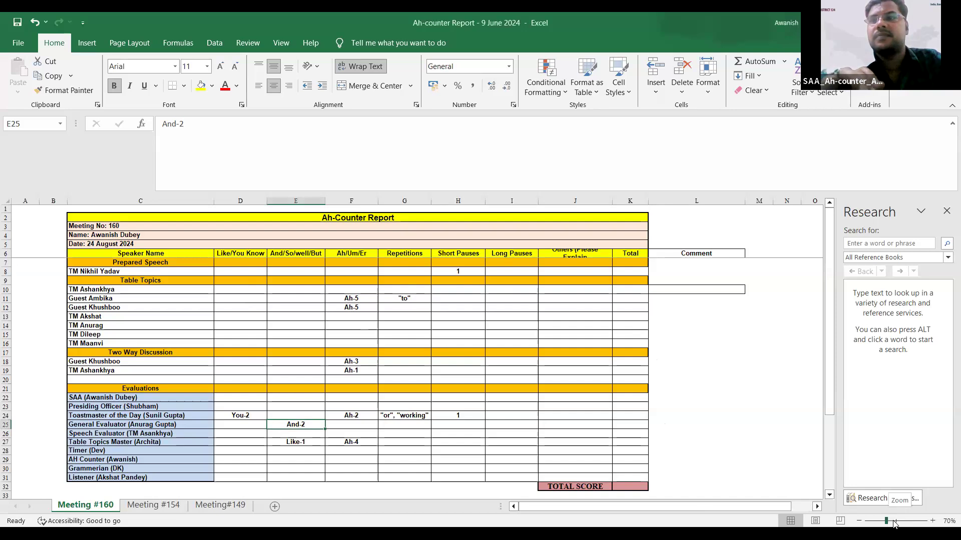
pyautogui.click(893, 523)
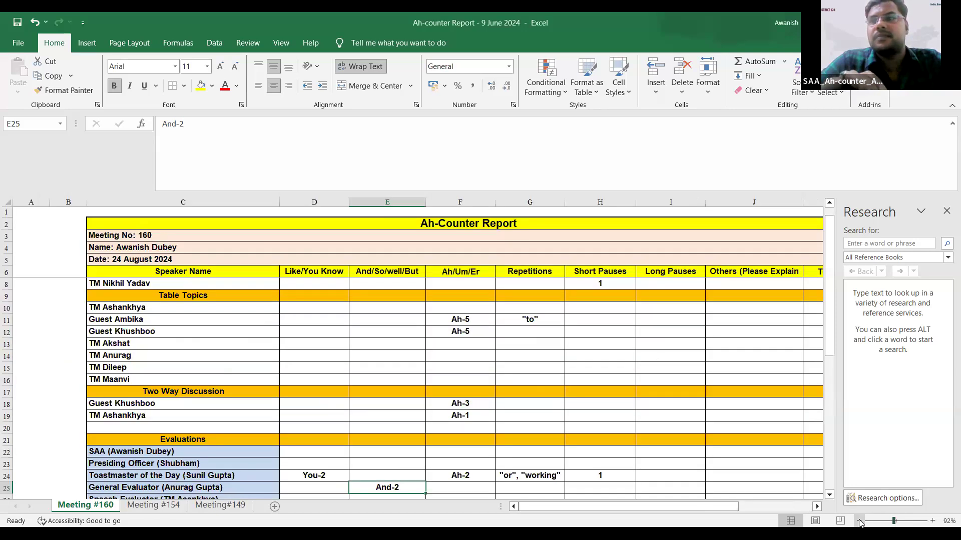
pyautogui.click(859, 521)
pyautogui.click(859, 521)
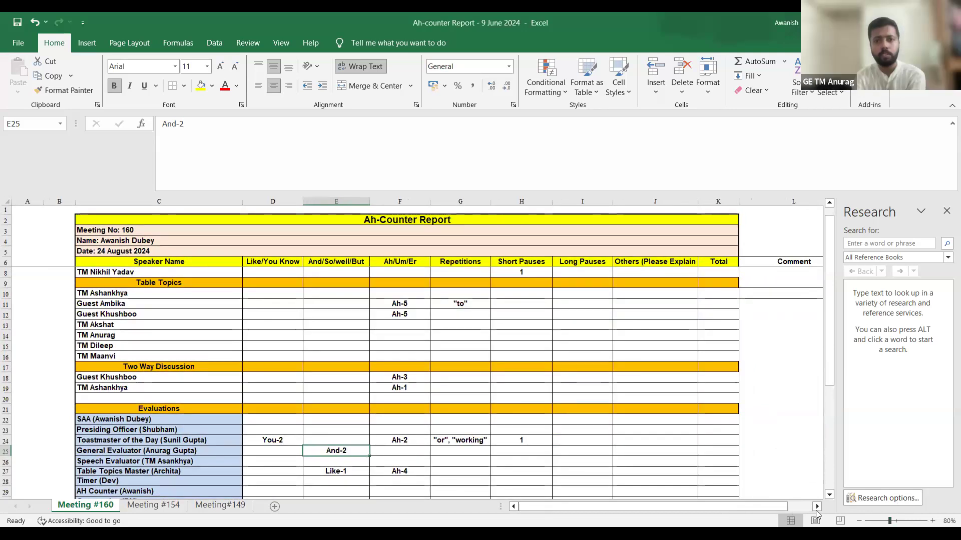
pyautogui.click(932, 521)
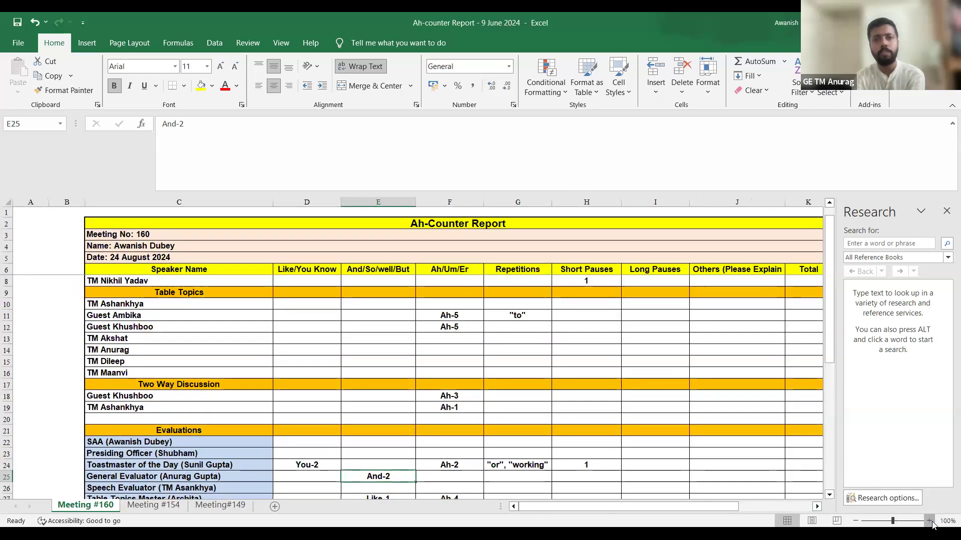
pyautogui.click(932, 521)
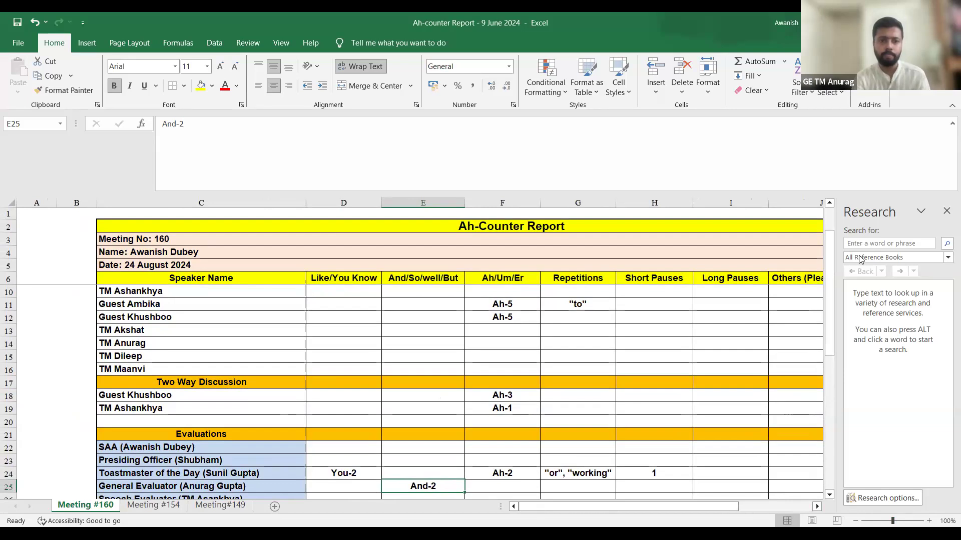
pyautogui.scroll(1, 830, 259)
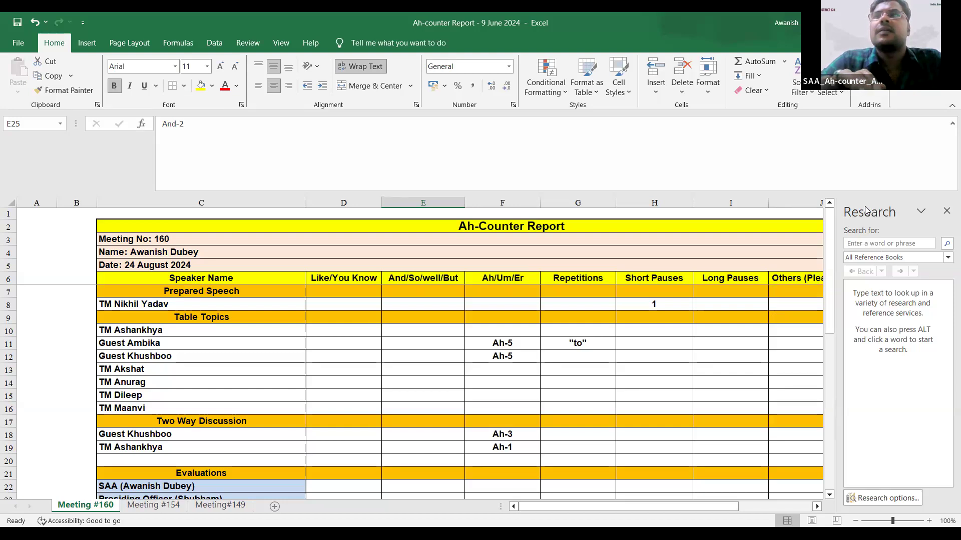
pyautogui.click(946, 211)
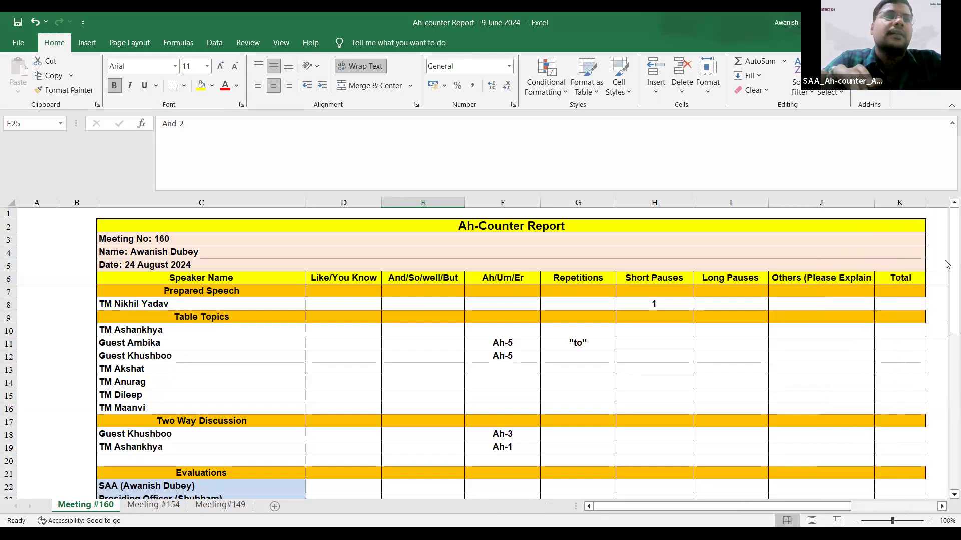
# Review the Ah-counter entries of the Prepared Speech speaker and the first three Table Topics speakers, rows 8 to 12.
pyautogui.click(218, 303)
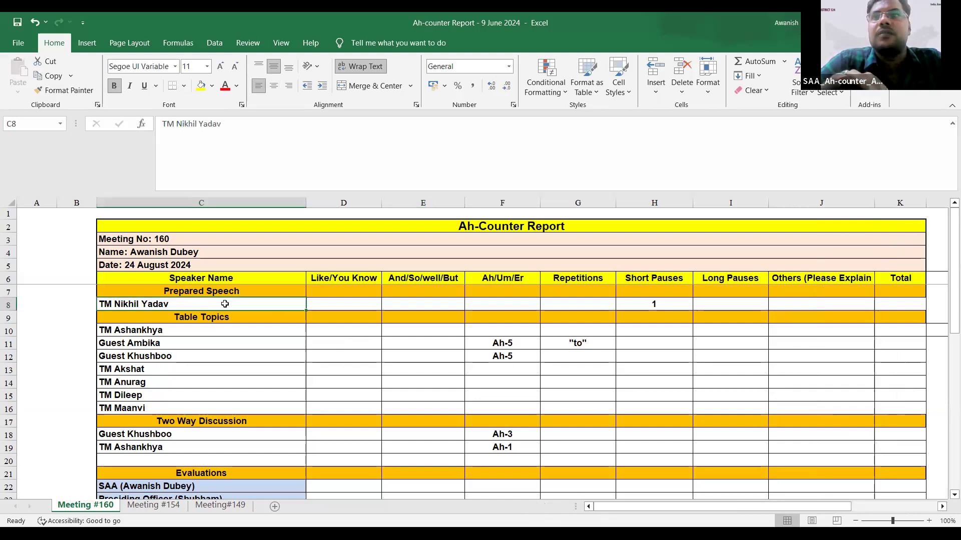
pyautogui.click(657, 301)
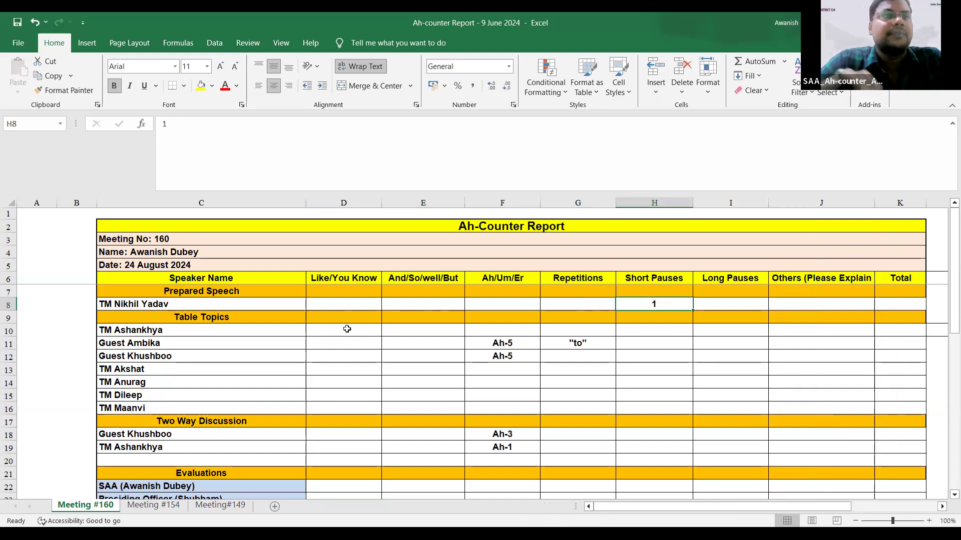
pyautogui.click(226, 331)
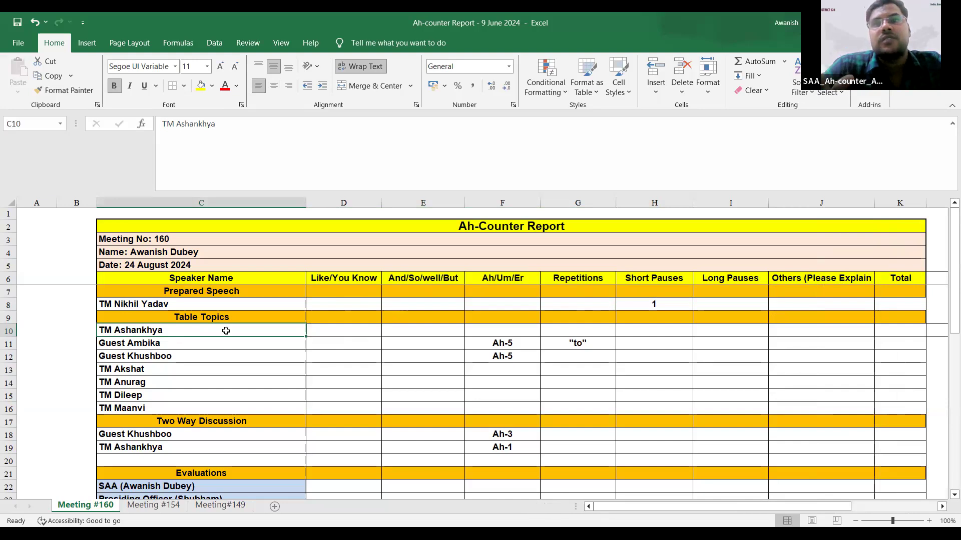
pyautogui.press('Down')
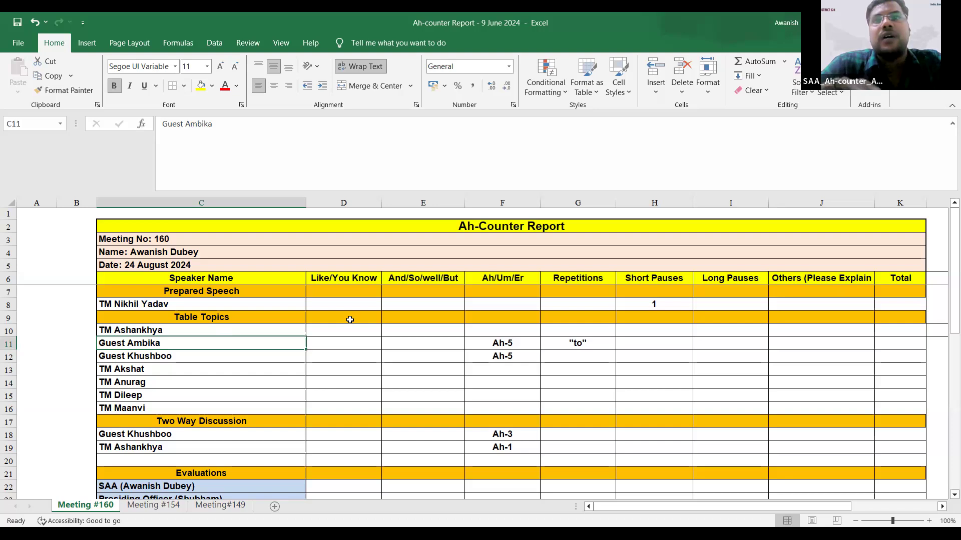
pyautogui.click(585, 342)
pyautogui.click(507, 343)
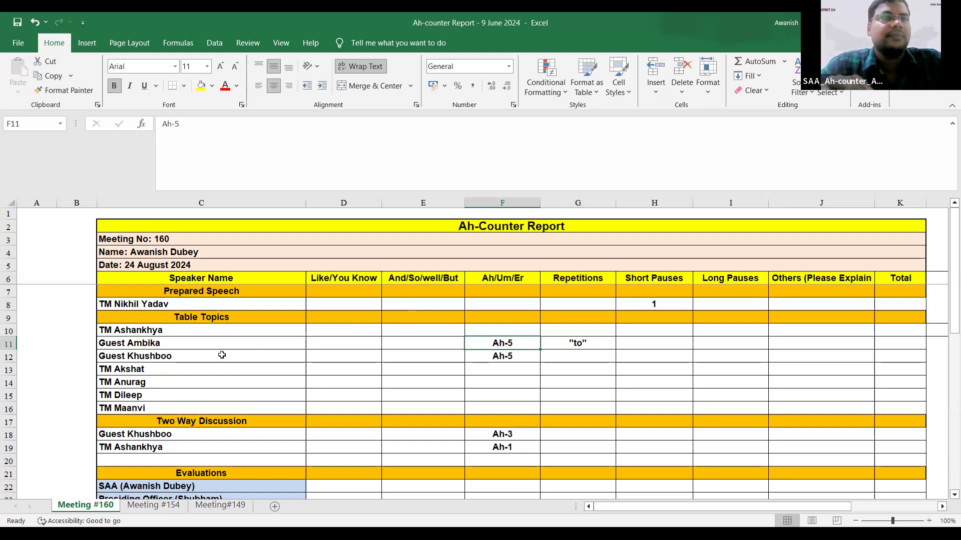
pyautogui.click(184, 358)
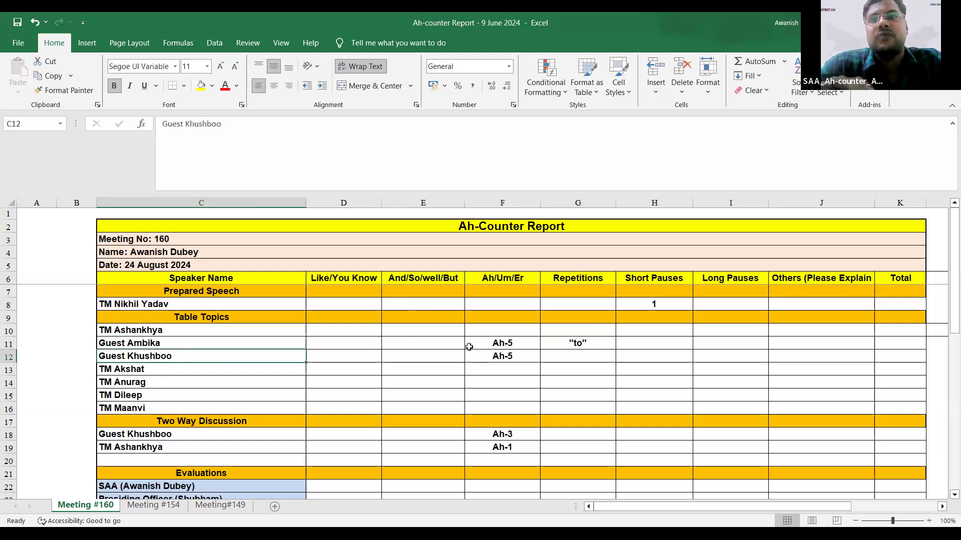
pyautogui.click(501, 355)
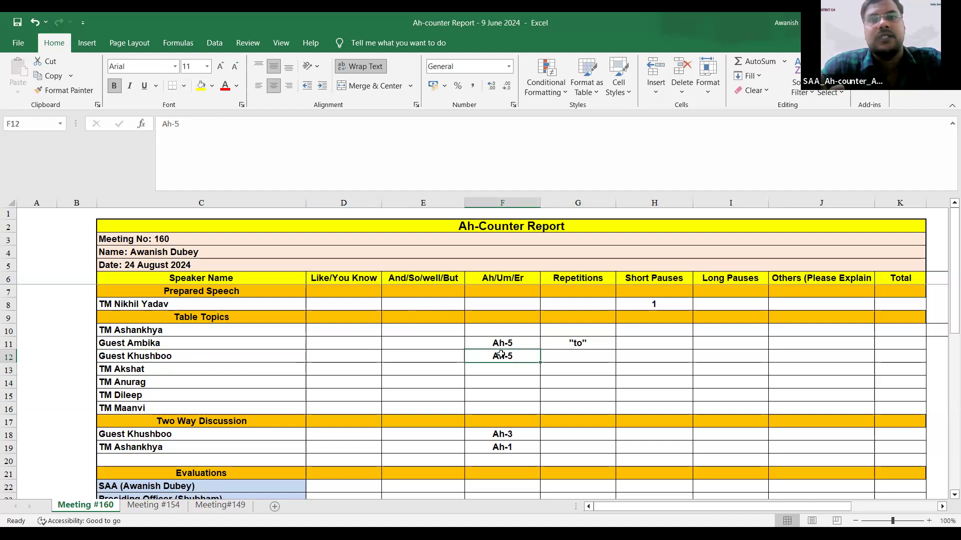
# Go through the remaining Table Topics speakers in rows 13 to 16.
pyautogui.press('Return')
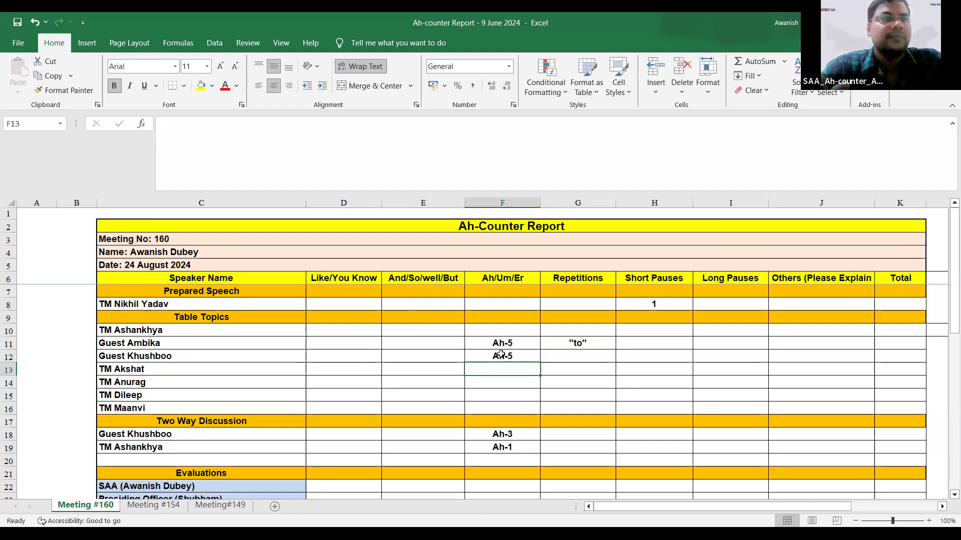
pyautogui.press('Left')
pyautogui.press('Left')
pyautogui.press('Left')
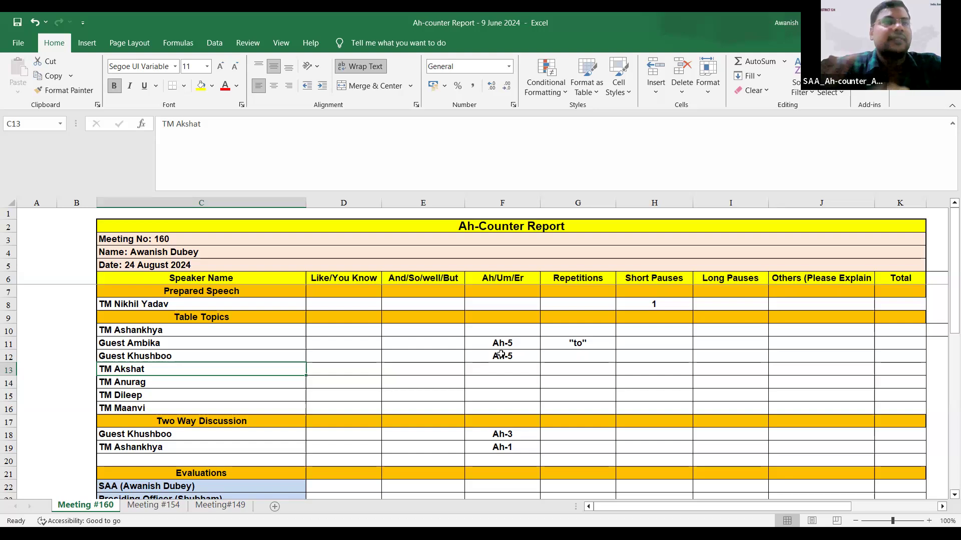
pyautogui.press('Down')
pyautogui.press('Down')
pyautogui.press('Down')
pyautogui.press('Up')
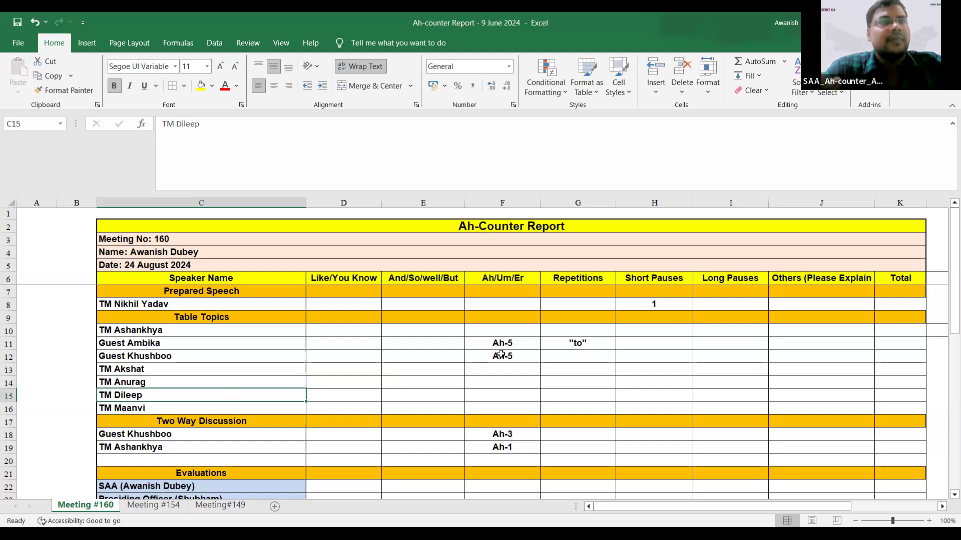
pyautogui.press('Down')
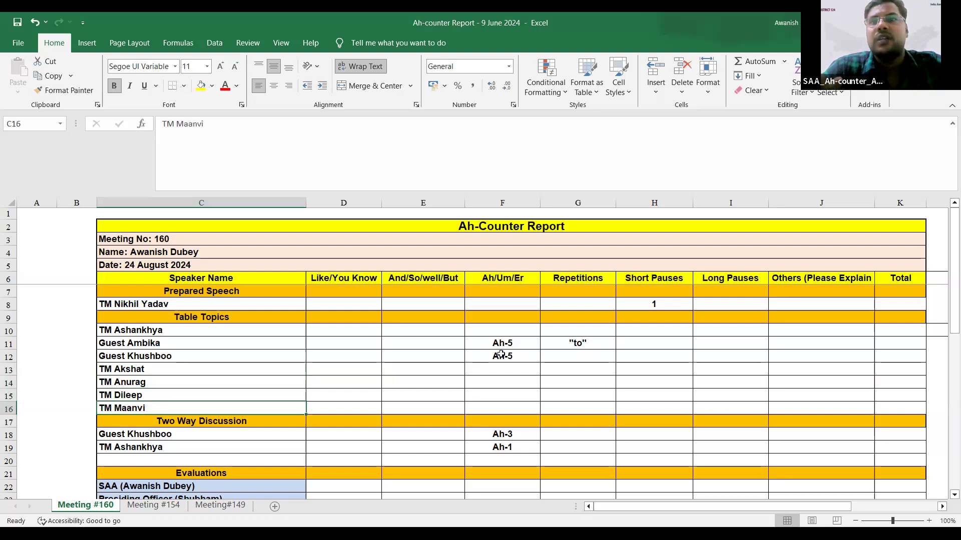
# Review the two speakers in the Two Way Discussion section, rows 18 and 19.
pyautogui.press('Down')
pyautogui.press('Down')
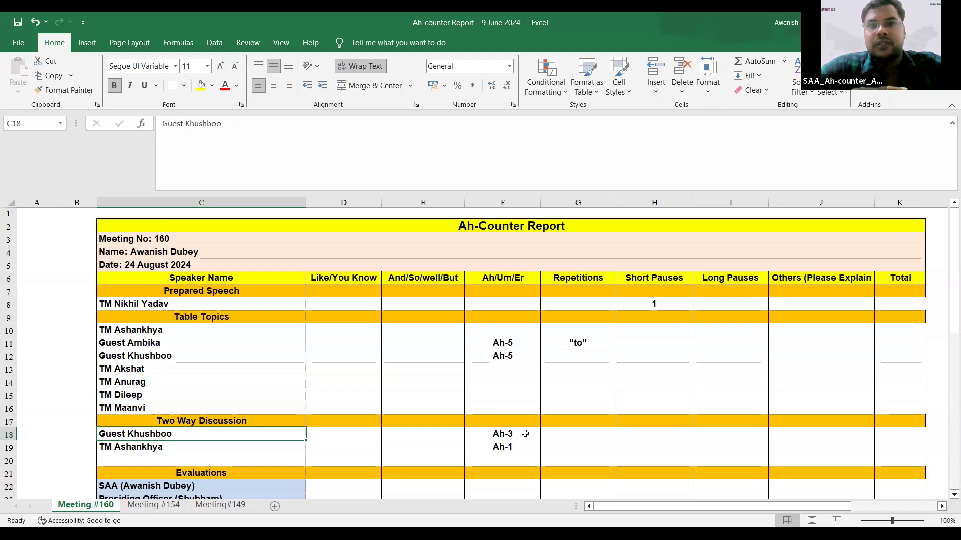
pyautogui.press('Down')
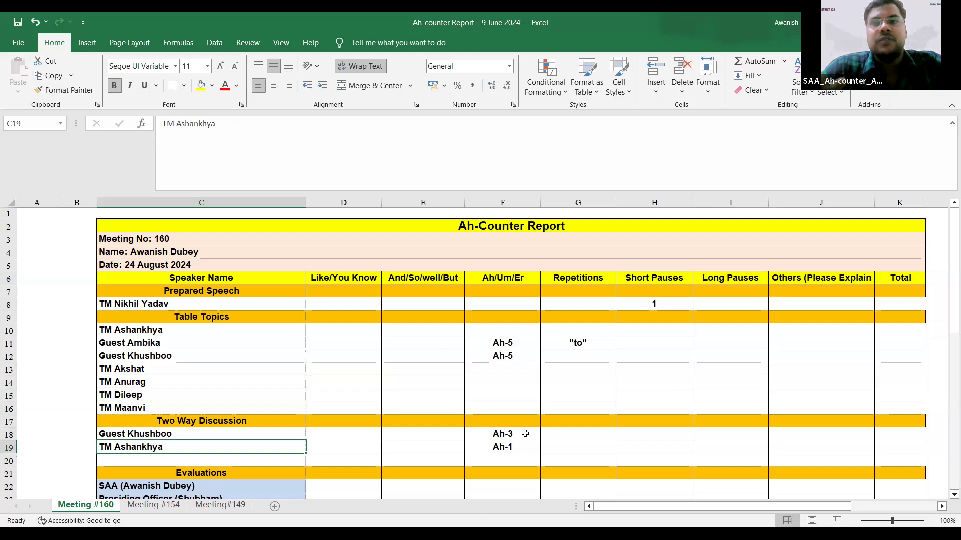
# Examine the SAA, Presiding Officer and Toastmaster of the Day rows in the Evaluations section, including the Toastmaster's filler words, repetitions and short pauses.
pyautogui.press('Down')
pyautogui.press('Down')
pyautogui.press('Down')
pyautogui.press('Down')
pyautogui.press('Down')
pyautogui.press('Down')
pyautogui.press('Down')
pyautogui.press('Down')
pyautogui.press('Down')
pyautogui.press('Down')
pyautogui.press('Down')
pyautogui.press('Down')
pyautogui.press('Down')
pyautogui.press('Down')
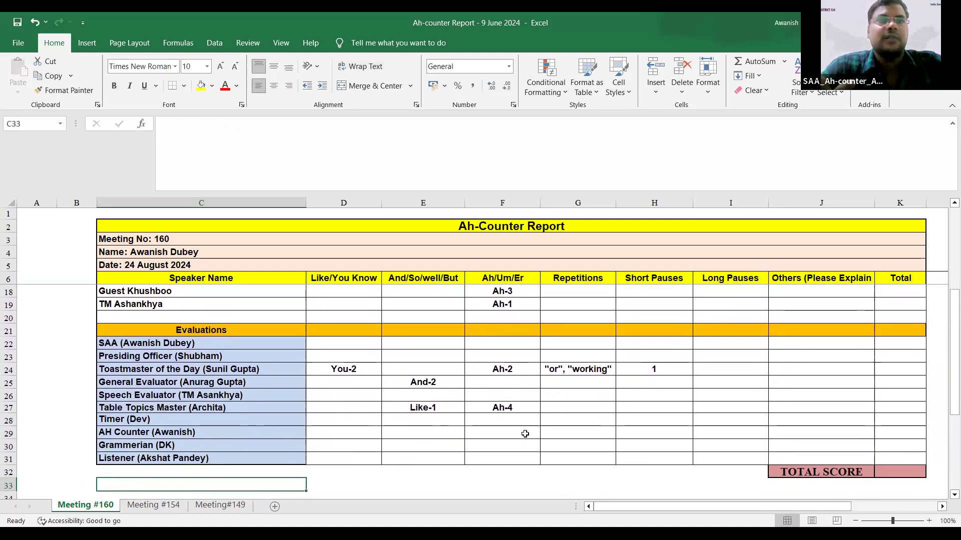
pyautogui.click(268, 348)
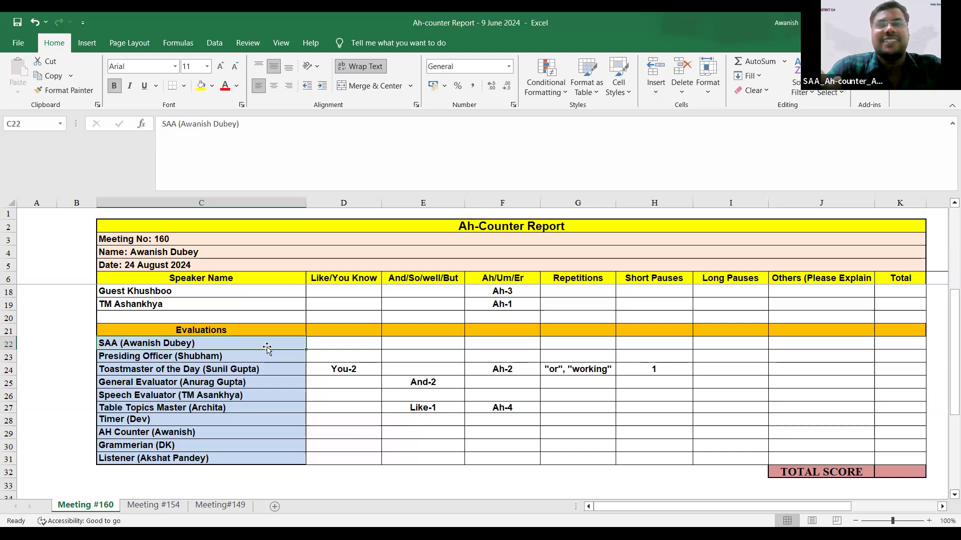
pyautogui.press('Down')
pyautogui.press('Down')
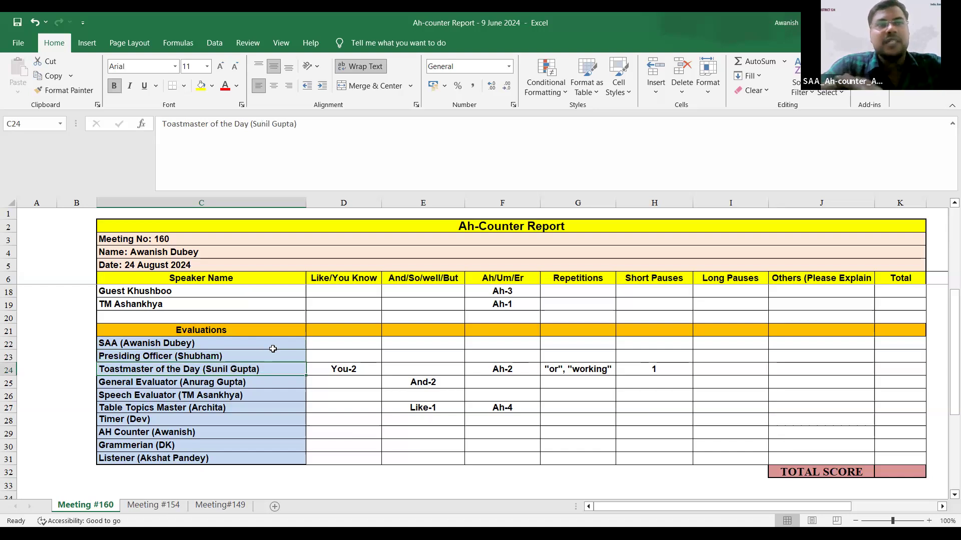
pyautogui.click(374, 369)
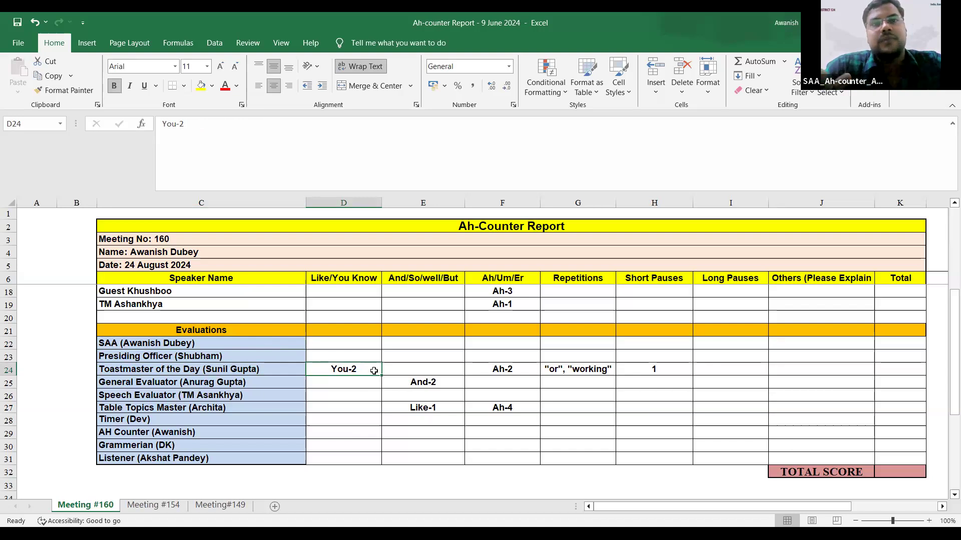
pyautogui.press('Right')
pyautogui.press('Right')
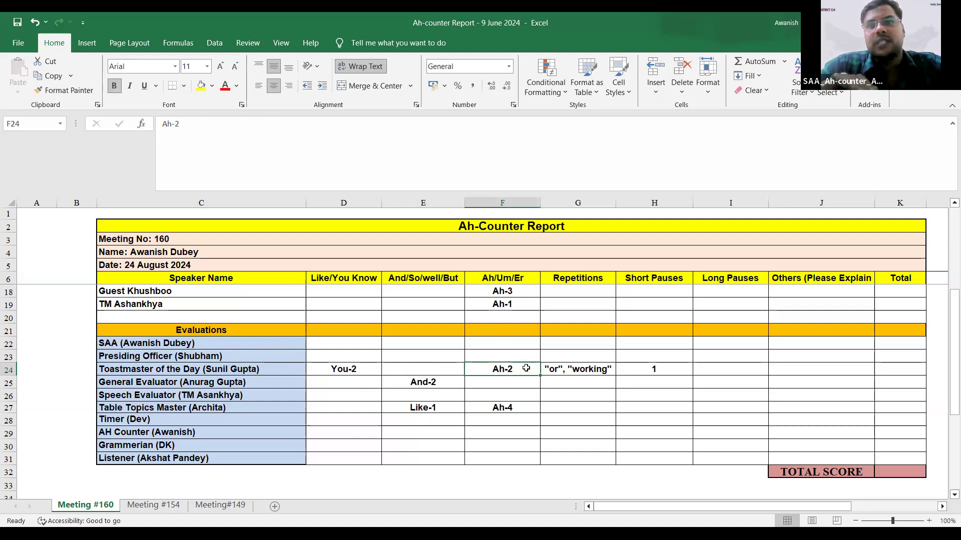
pyautogui.click(570, 369)
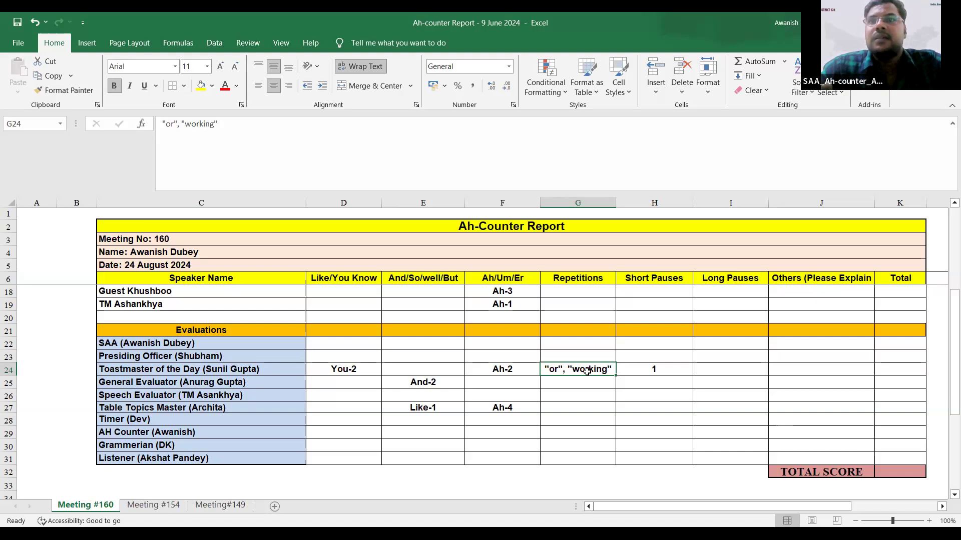
pyautogui.press('Right')
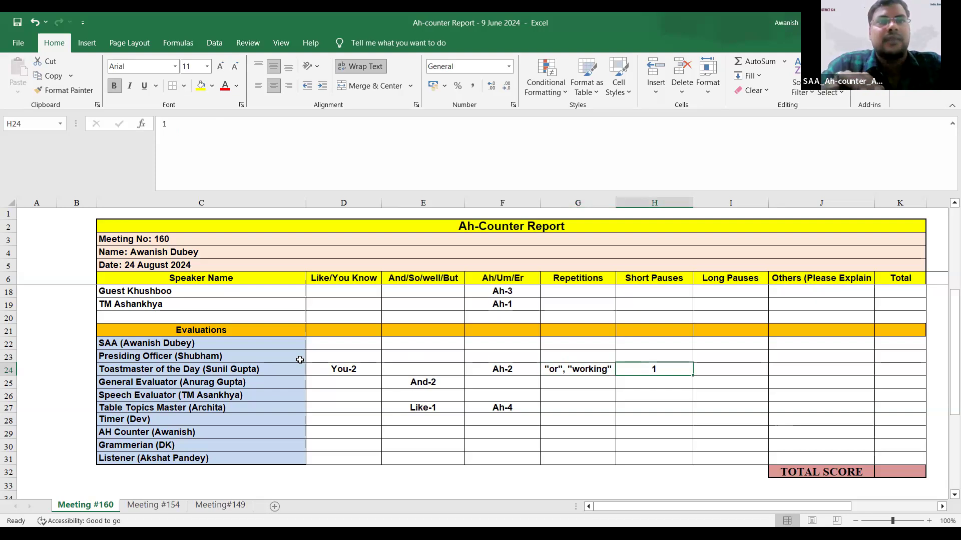
# Review the General Evaluator's And/So/well/But entry and the Speech Evaluator's row.
pyautogui.click(255, 370)
pyautogui.click(268, 386)
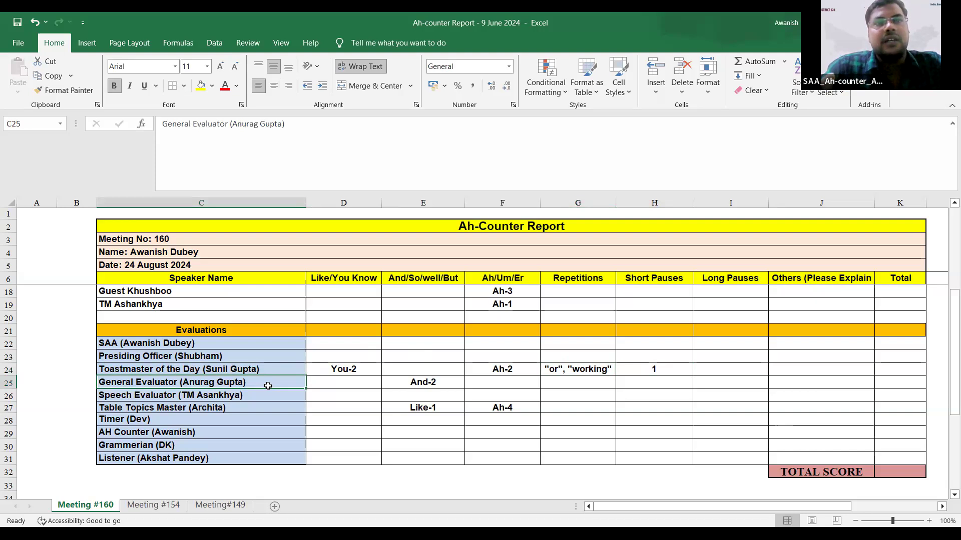
pyautogui.press('Right')
pyautogui.press('Right')
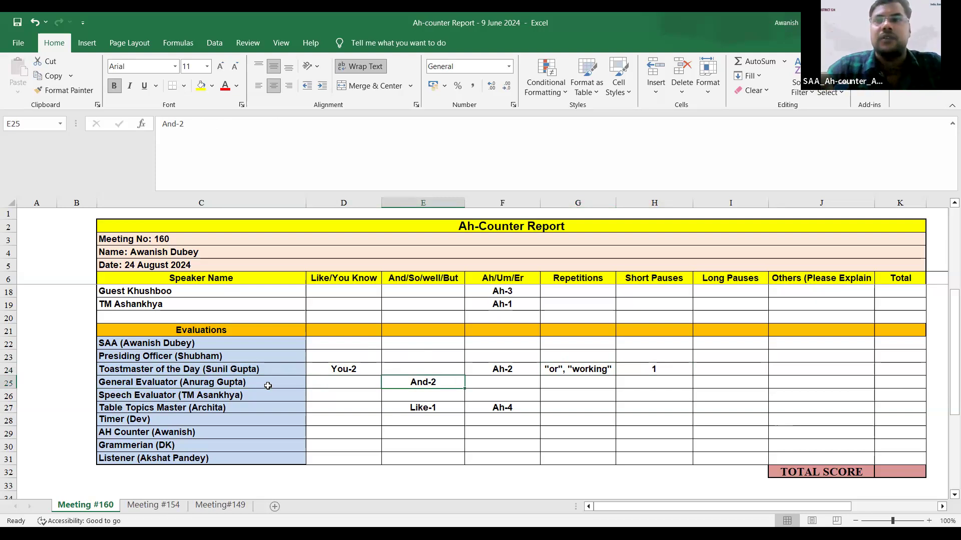
pyautogui.press('Down')
pyautogui.press('Left')
pyautogui.press('Left')
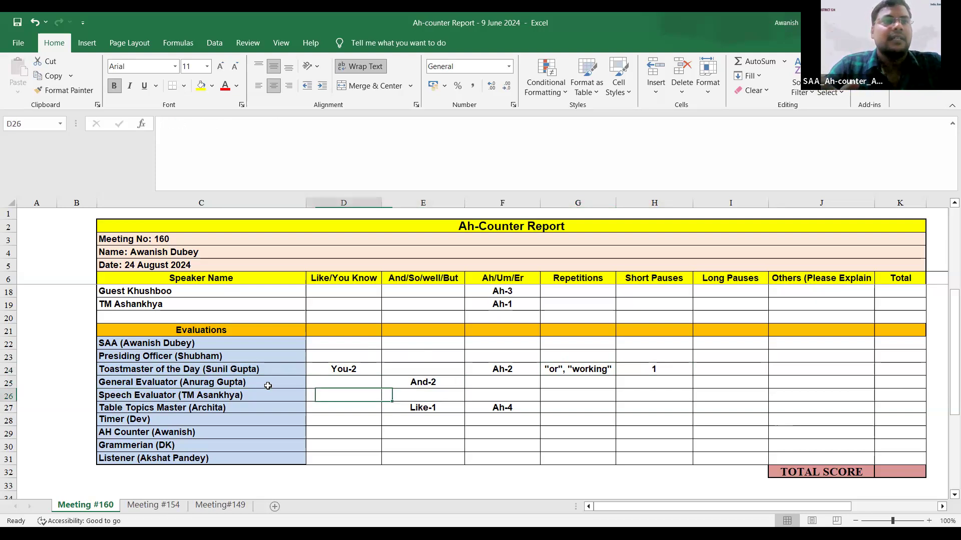
pyautogui.press('Left')
pyautogui.press('Right')
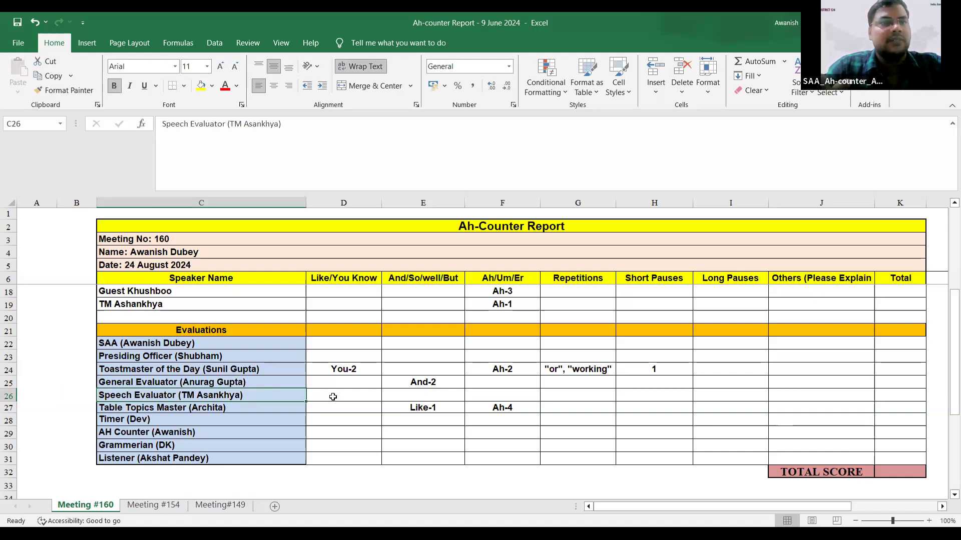
# Review the Table Topics Master's entries in the And/So/well/But and Ah/Um/Er columns.
pyautogui.press('Down')
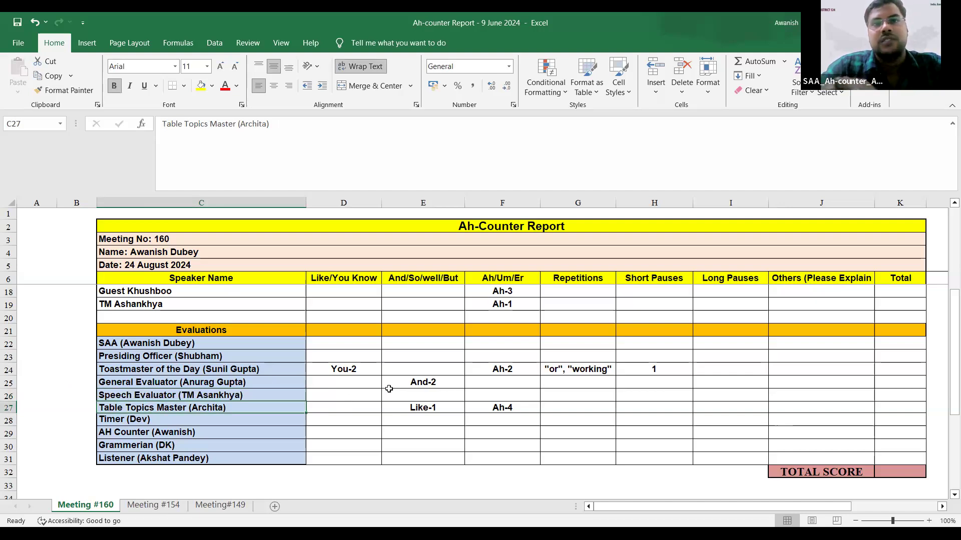
pyautogui.click(435, 407)
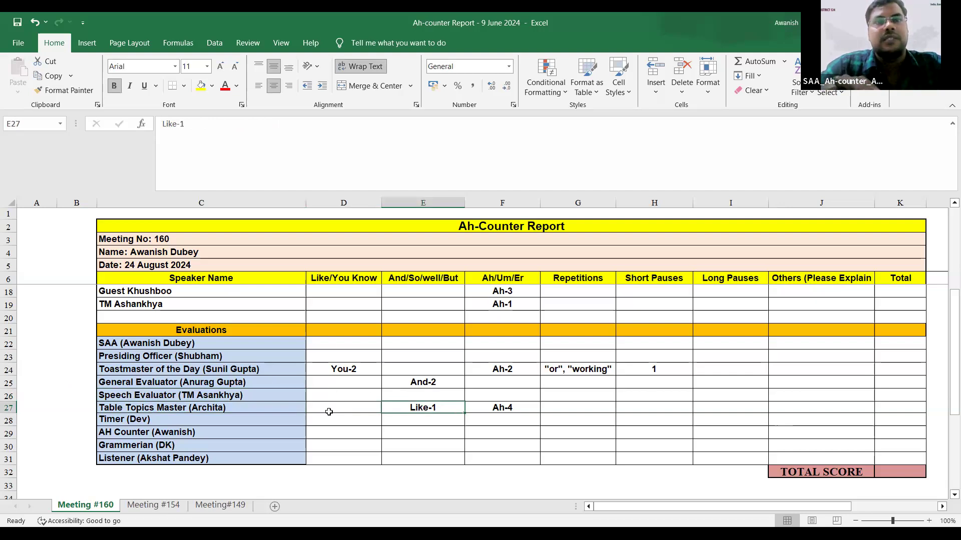
pyautogui.click(508, 407)
pyautogui.rightClick(507, 408)
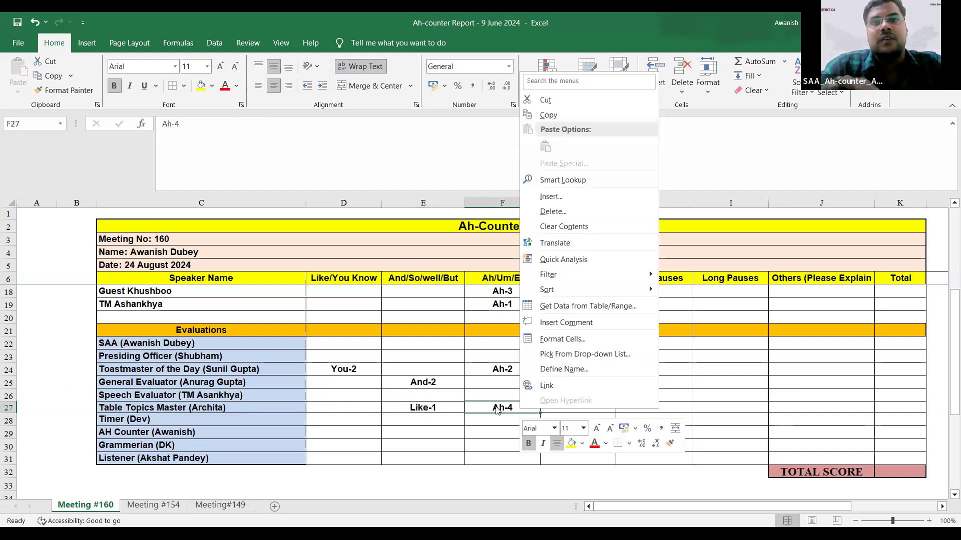
pyautogui.click(496, 408)
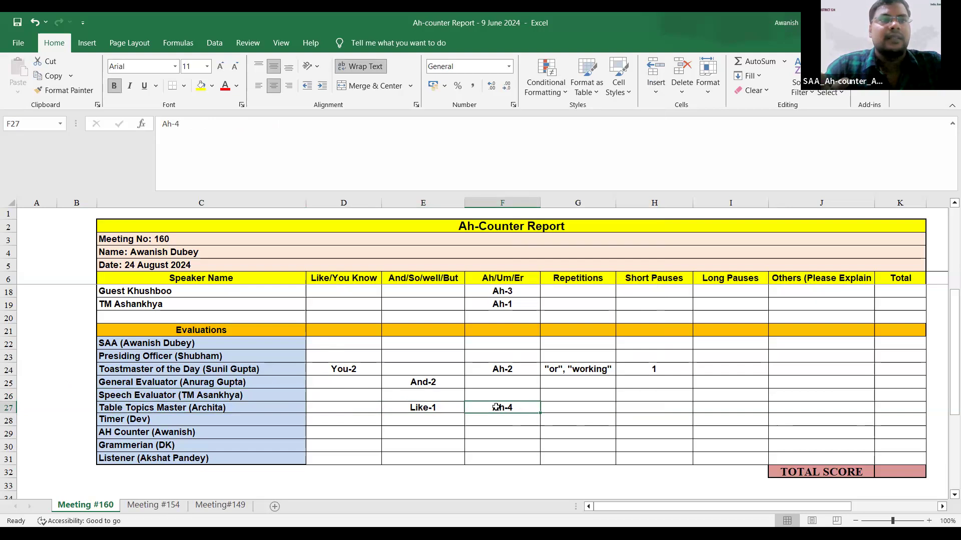
# Go through the Timer, AH Counter and Grammarian rows at the end of the Evaluations section.
pyautogui.click(199, 421)
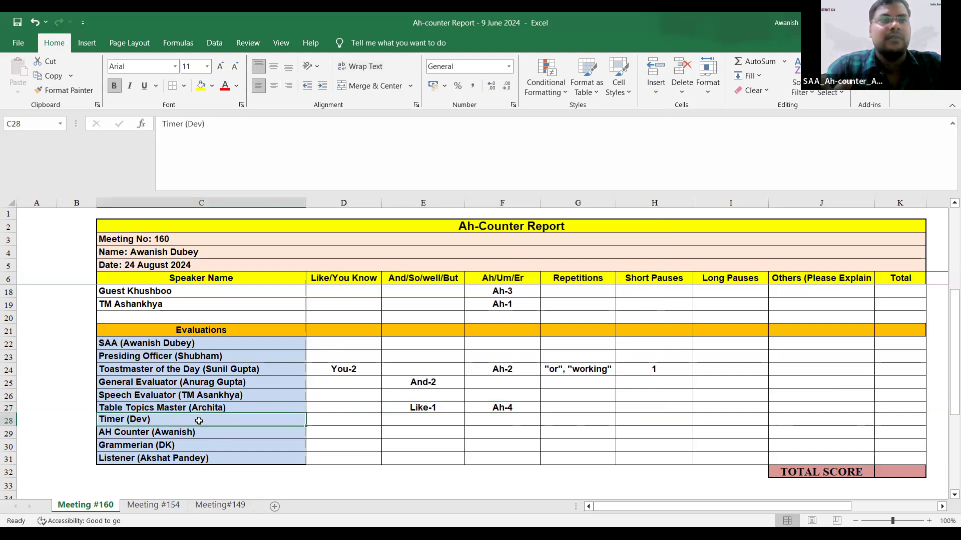
pyautogui.press('Down')
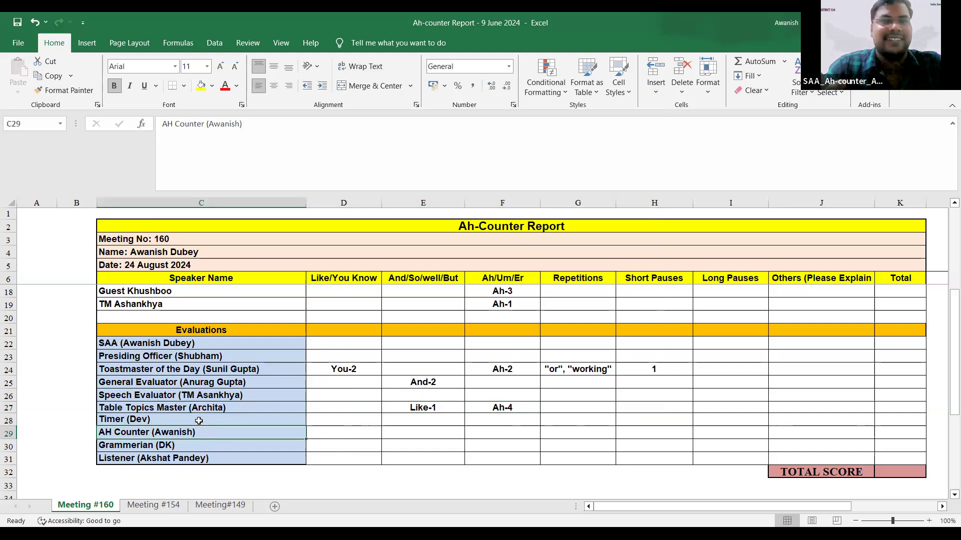
pyautogui.press('Down')
pyautogui.press('Up')
pyautogui.press('Down')
pyautogui.press('Up')
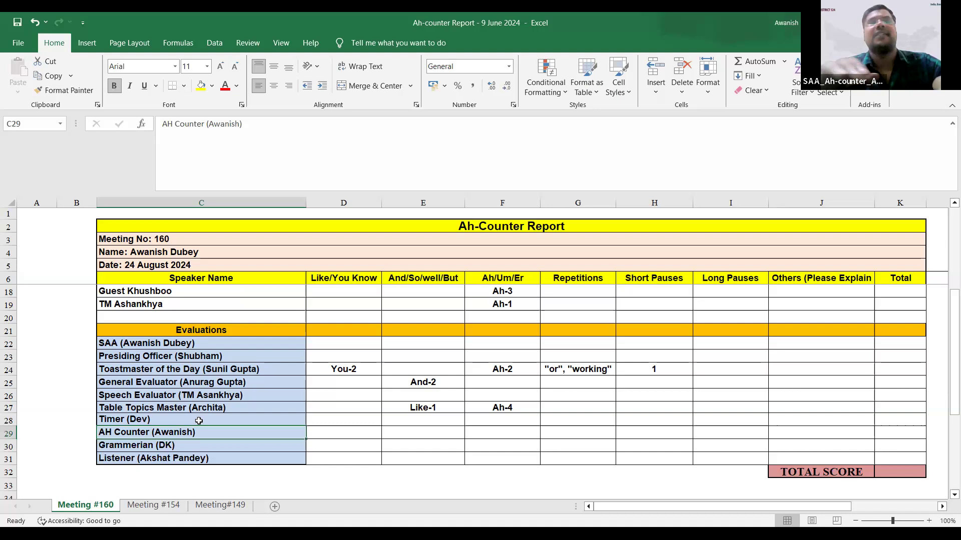